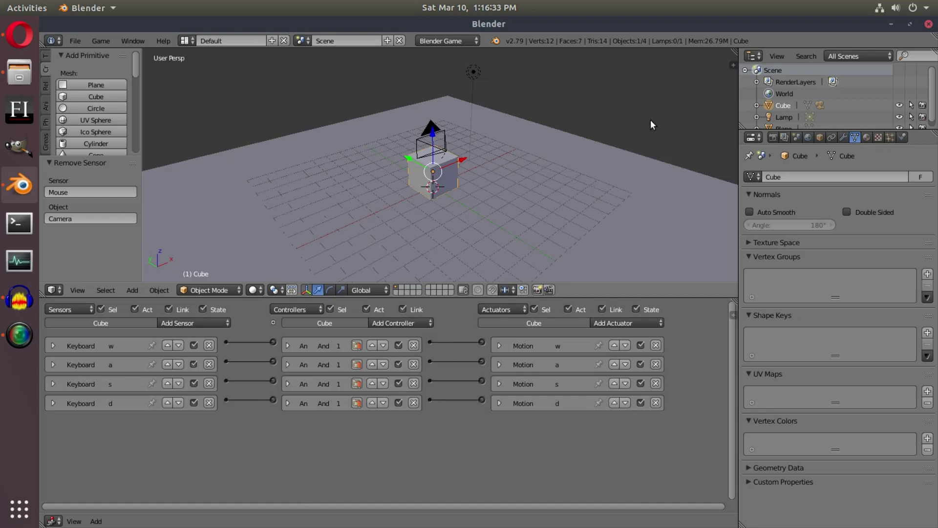
Run the game in the viewport to test the cube's current keyboard movement, and exit it.
middle_drag(529, 157, 672, 146)
middle_drag(342, 222, 435, 182)
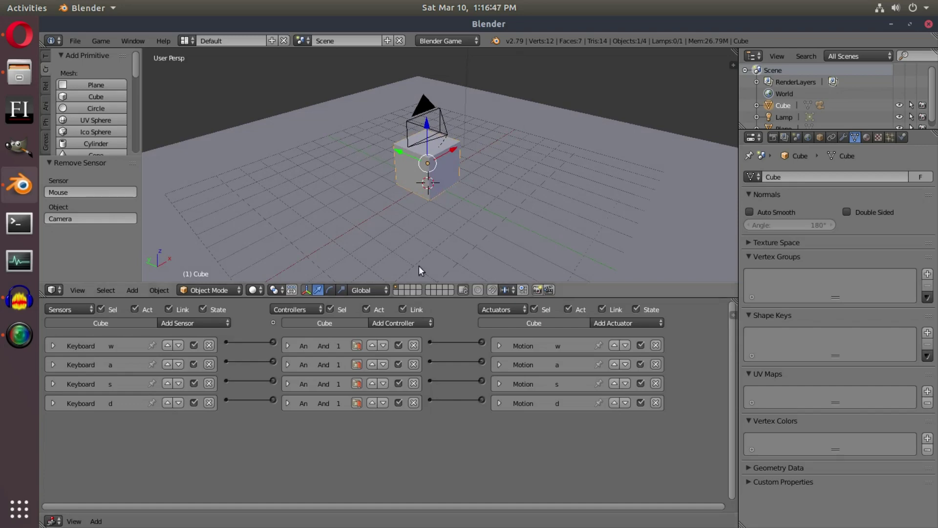
click(202, 322)
key(p)
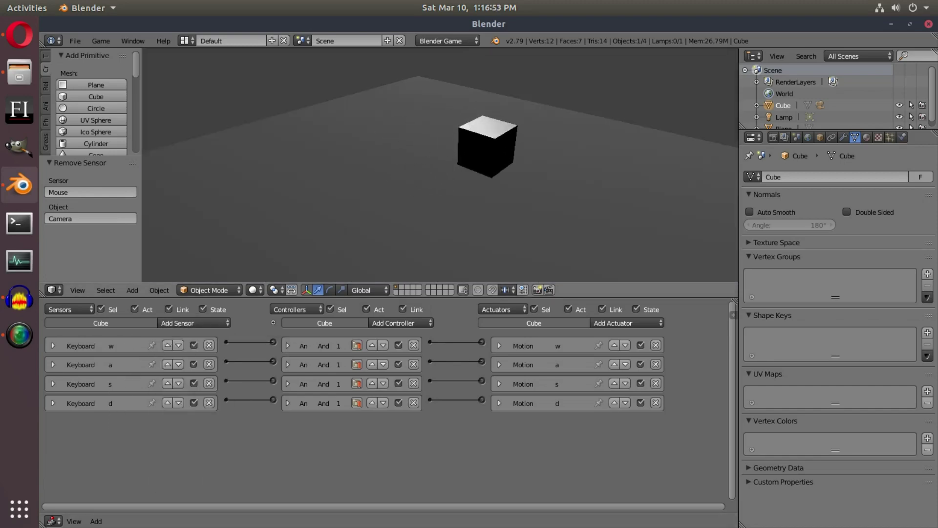
key(Escape)
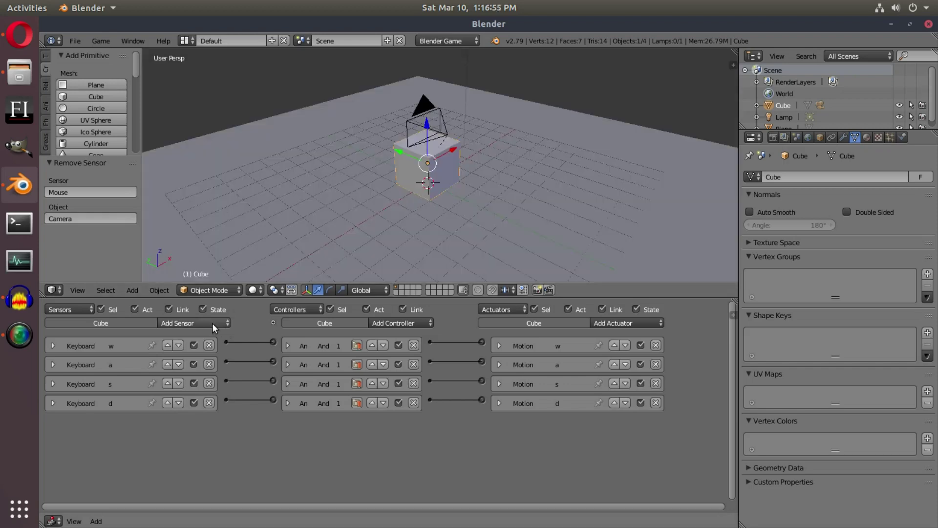
Add a Mouse sensor and a Mouse actuator to the cube.
drag(289, 296, 292, 294)
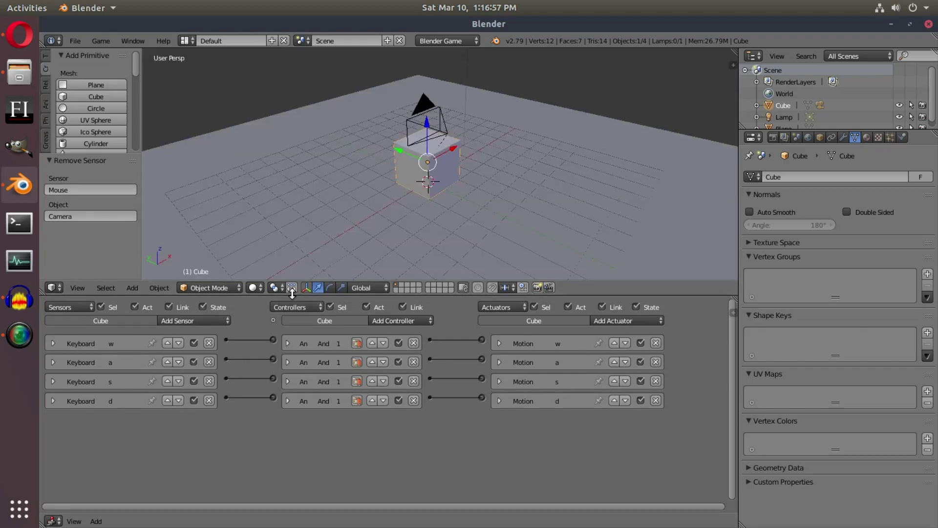
click(211, 321)
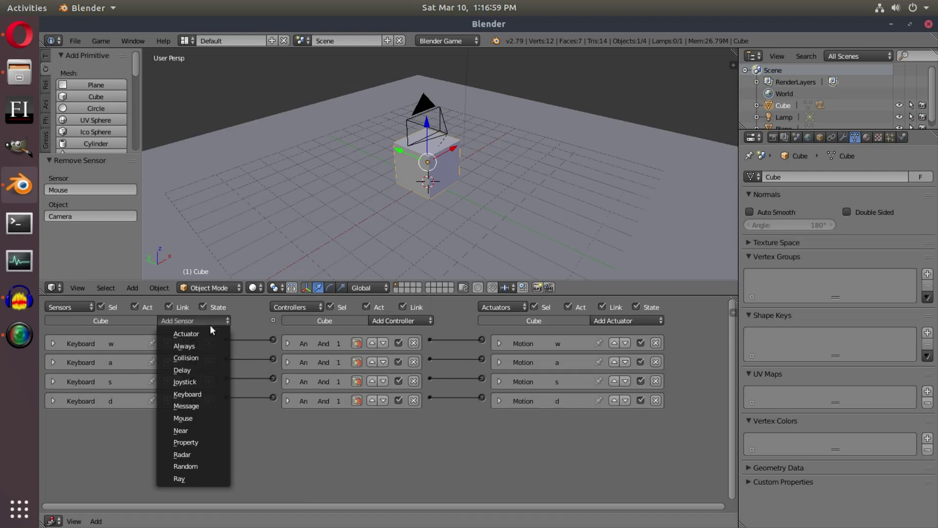
click(211, 416)
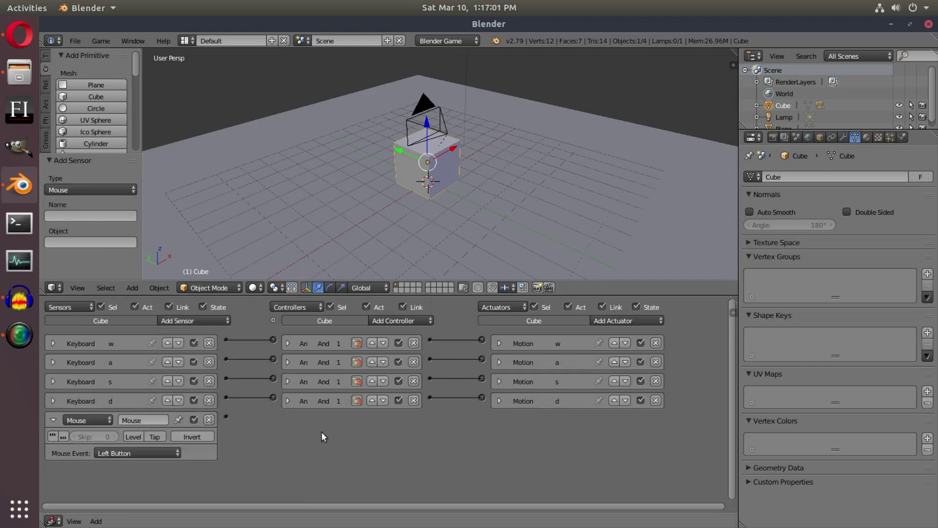
click(616, 320)
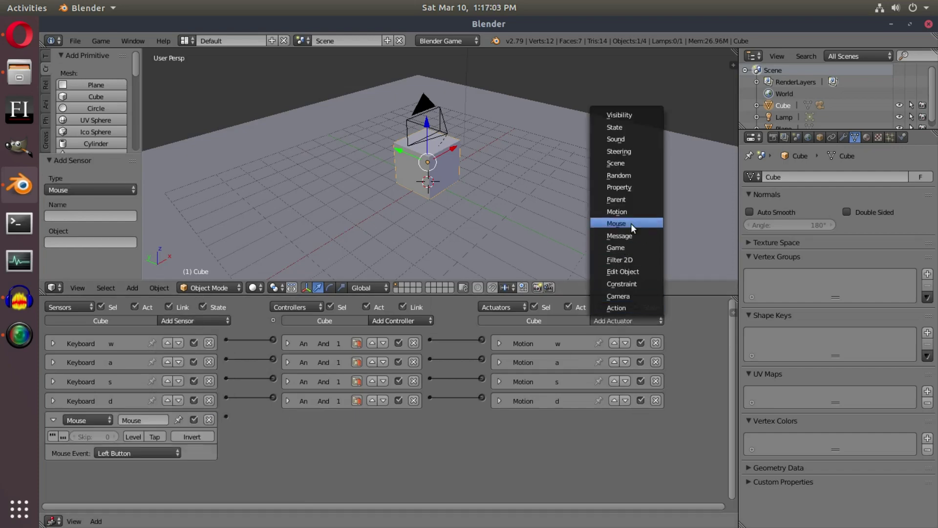
click(617, 224)
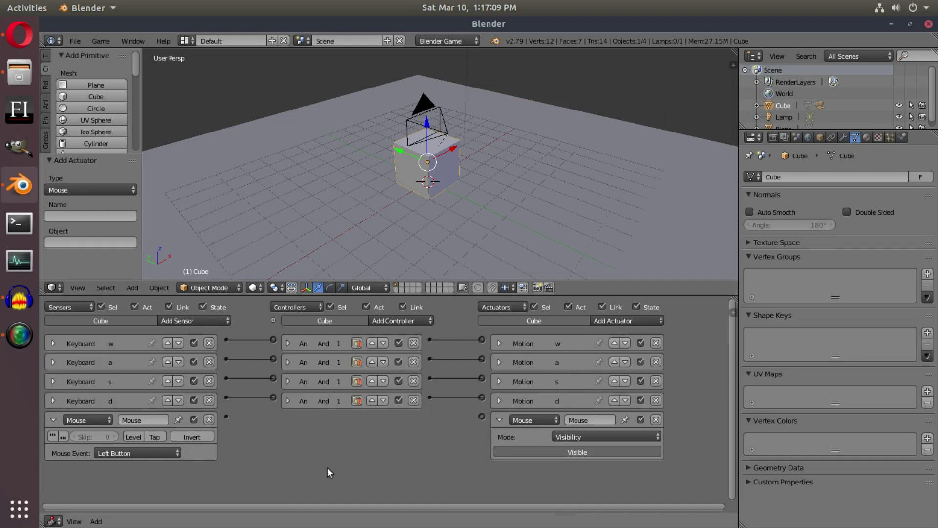
Set the cube's Mouse sensor event to Movement and its Mouse actuator mode to Look.
click(143, 452)
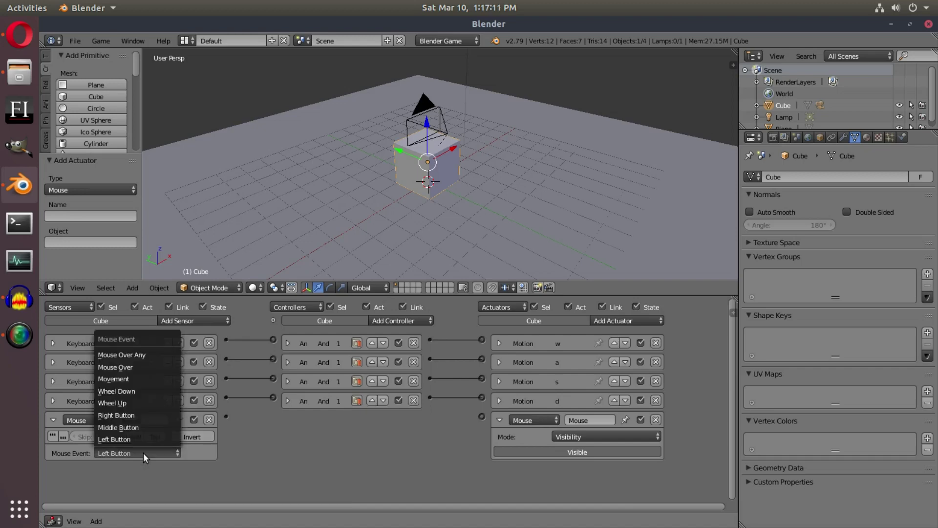
click(140, 380)
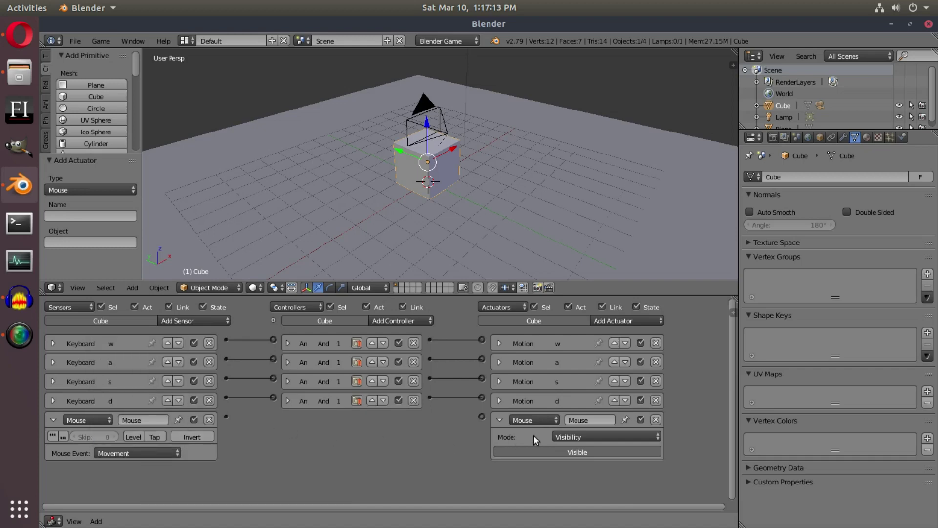
click(581, 433)
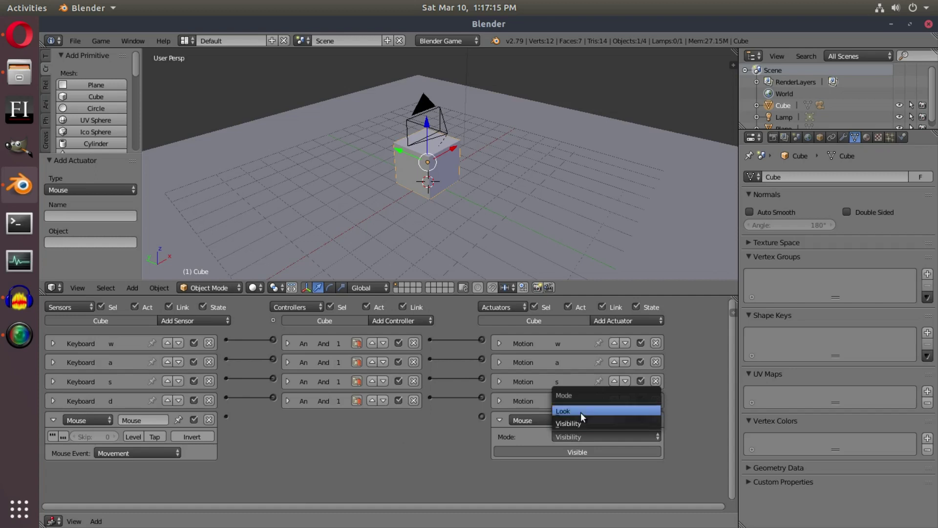
click(581, 413)
Link the cube's Mouse sensor to its Mouse actuator through an And controller, and collapse the controller and sensor bricks.
middle_drag(393, 460, 406, 393)
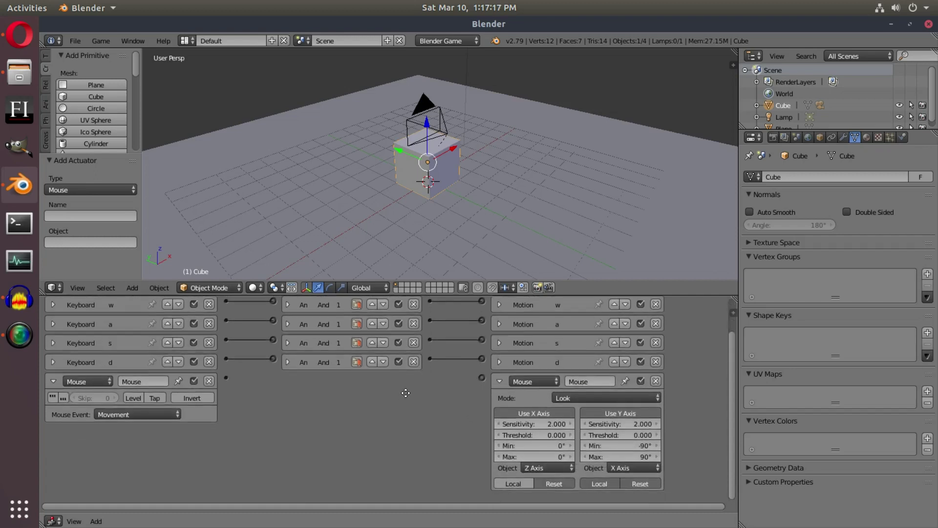
drag(226, 377, 482, 378)
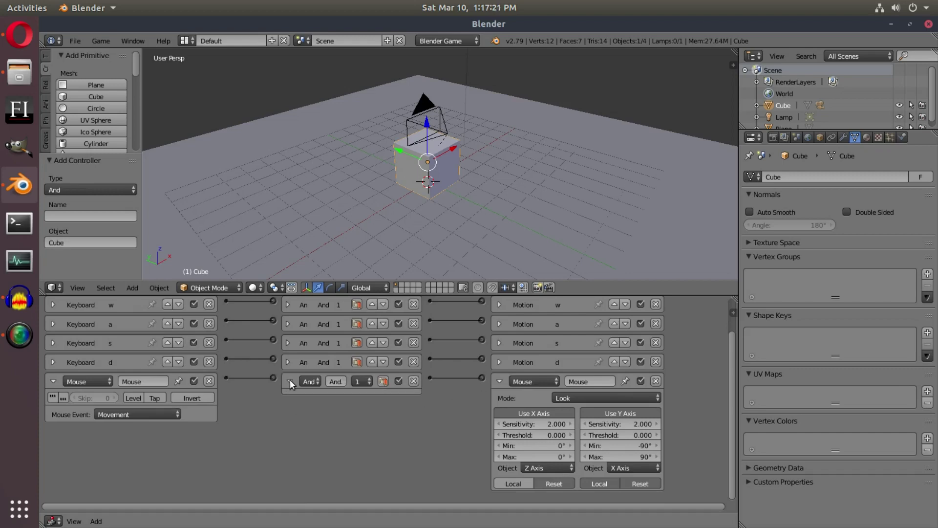
click(289, 380)
scroll(295, 419, up, 2)
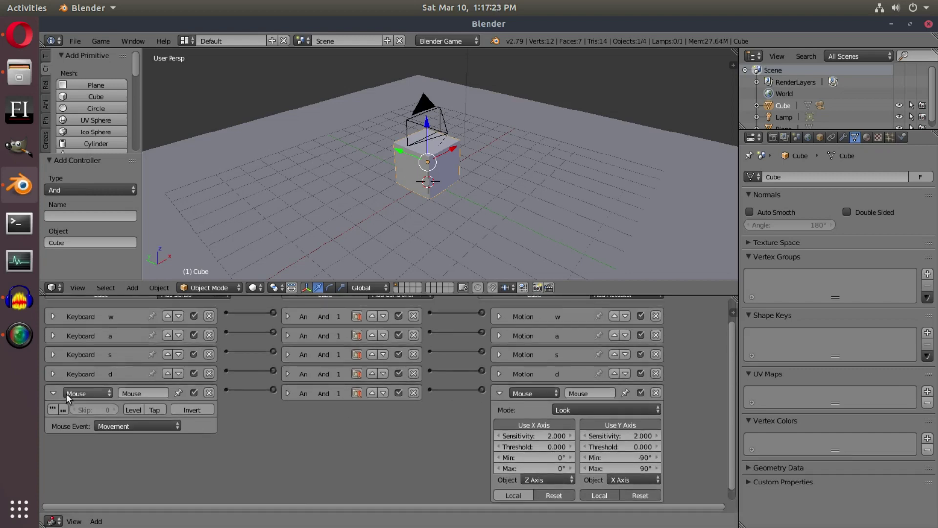
click(53, 392)
Turn off Use Y Axis in the cube's Mouse actuator.
scroll(366, 435, down, 2)
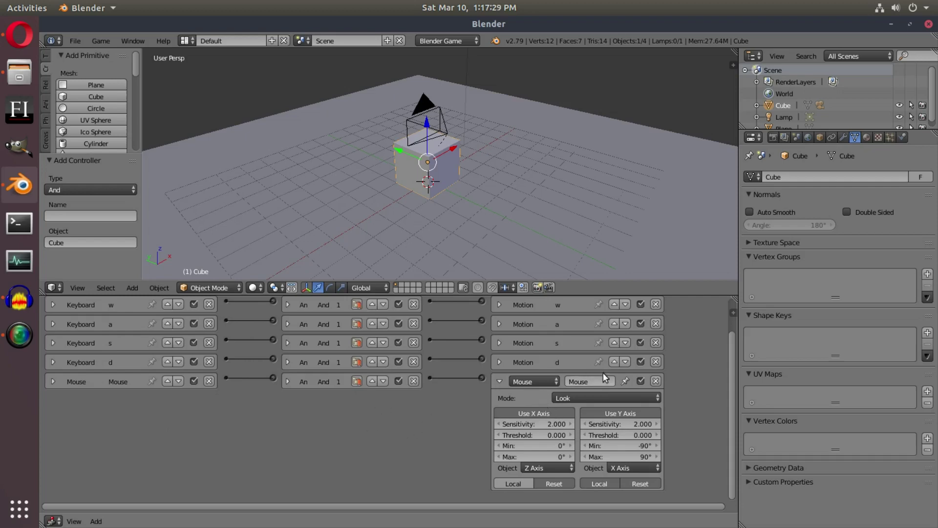
middle_drag(511, 125, 482, 168)
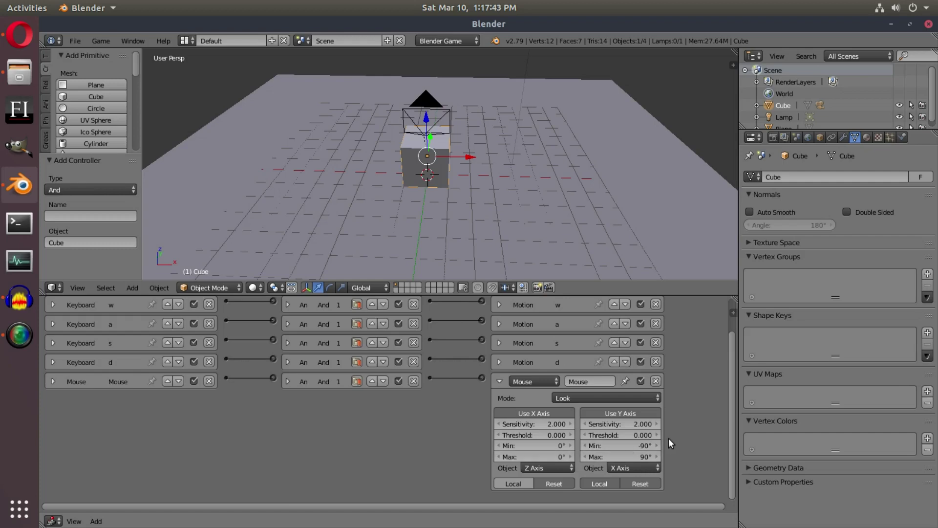
click(634, 413)
Select the camera above the cube and add a Mouse sensor and a Mouse actuator to it.
middle_drag(415, 166, 439, 149)
right_click(431, 117)
scroll(407, 362, up, 4)
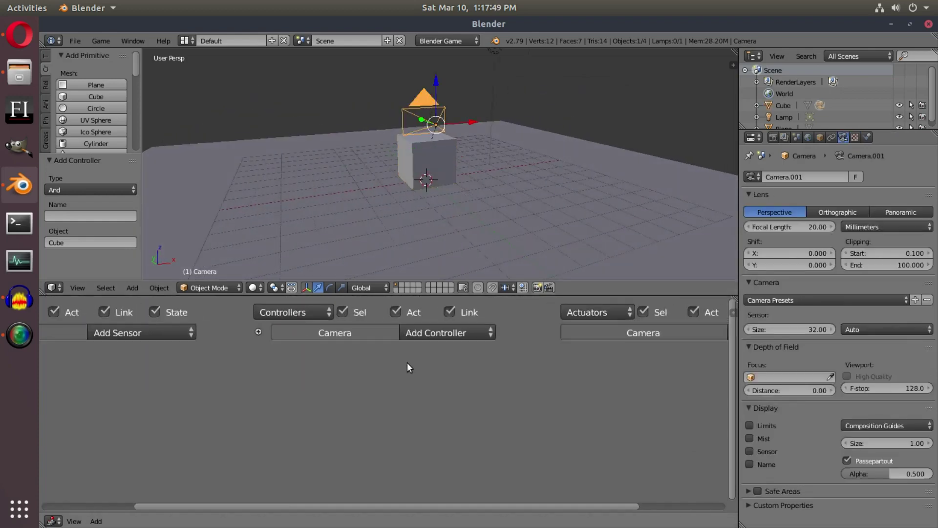
ctrl+middle_drag(407, 363, 215, 365)
click(175, 319)
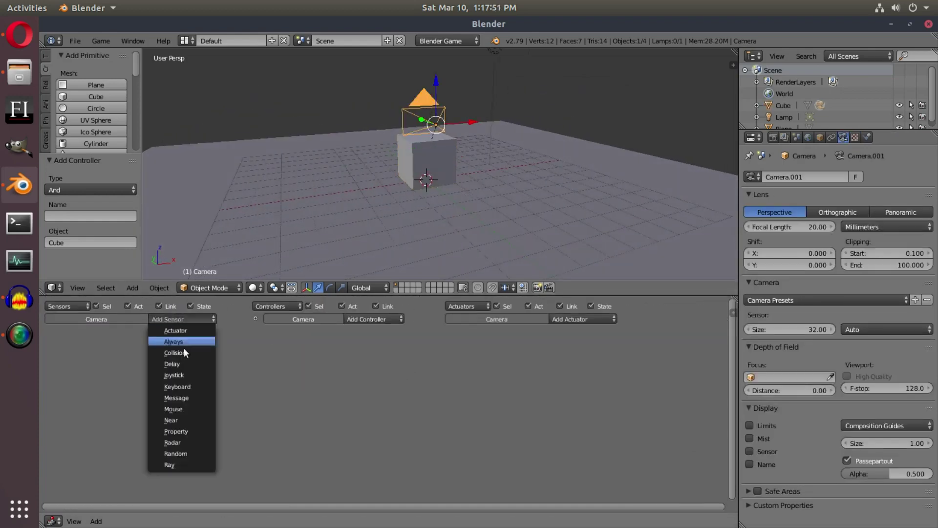
click(190, 409)
click(583, 320)
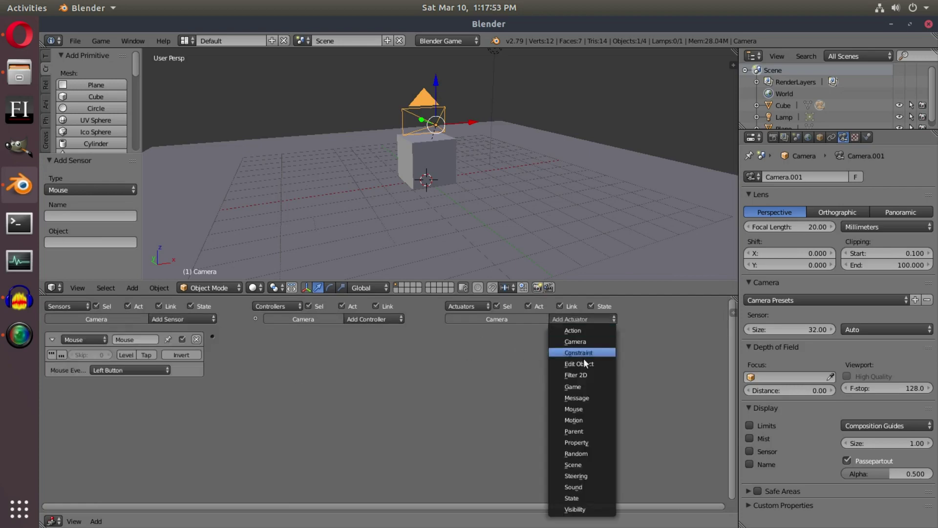
click(593, 408)
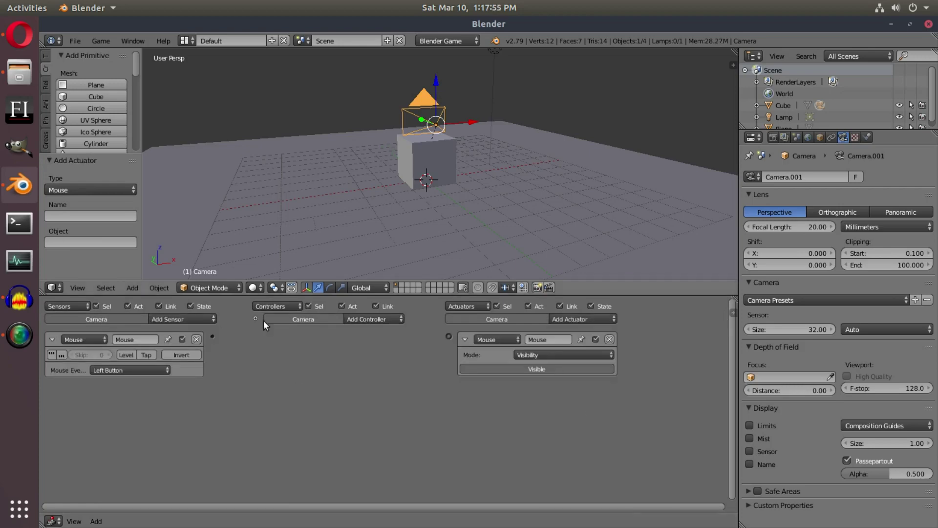
Set the camera's Mouse sensor event to Movement and link the sensor to the Mouse actuator.
click(114, 369)
click(134, 301)
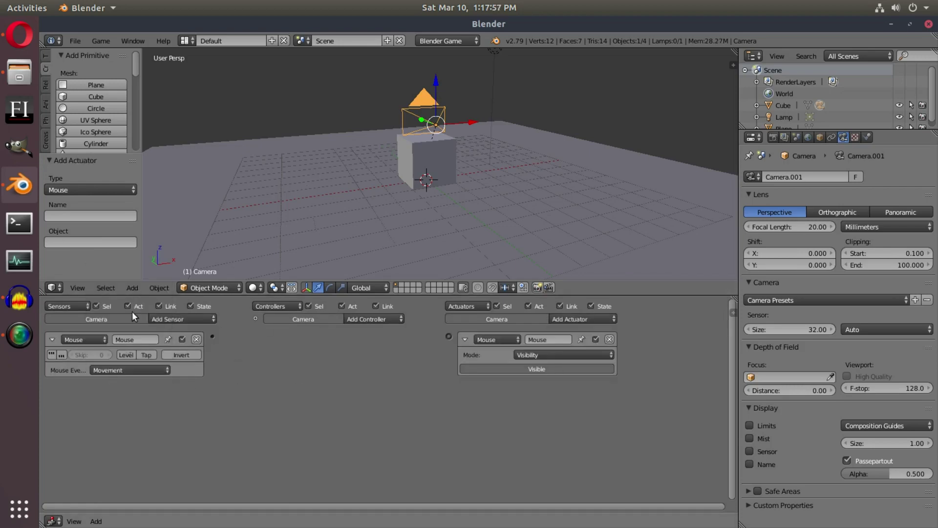
drag(212, 336, 480, 338)
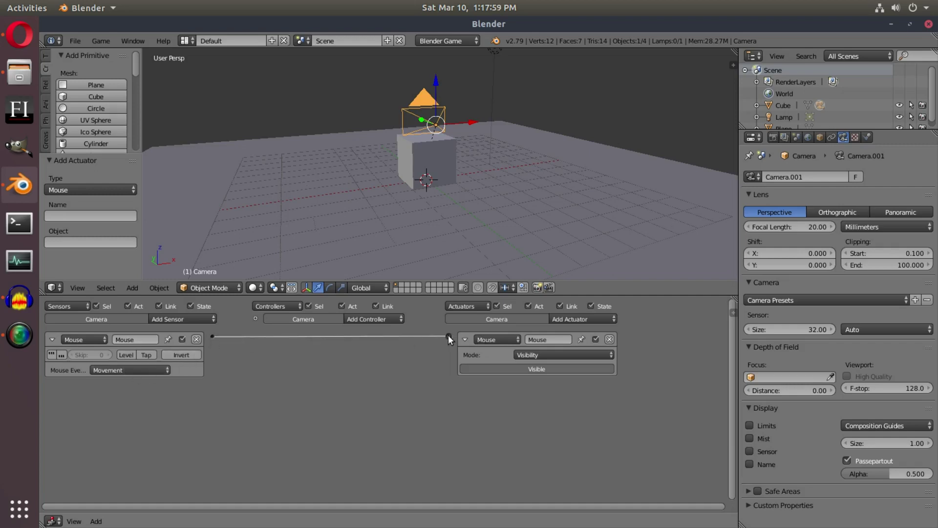
Set the camera's Mouse actuator mode to Look and turn off Use X Axis.
click(537, 355)
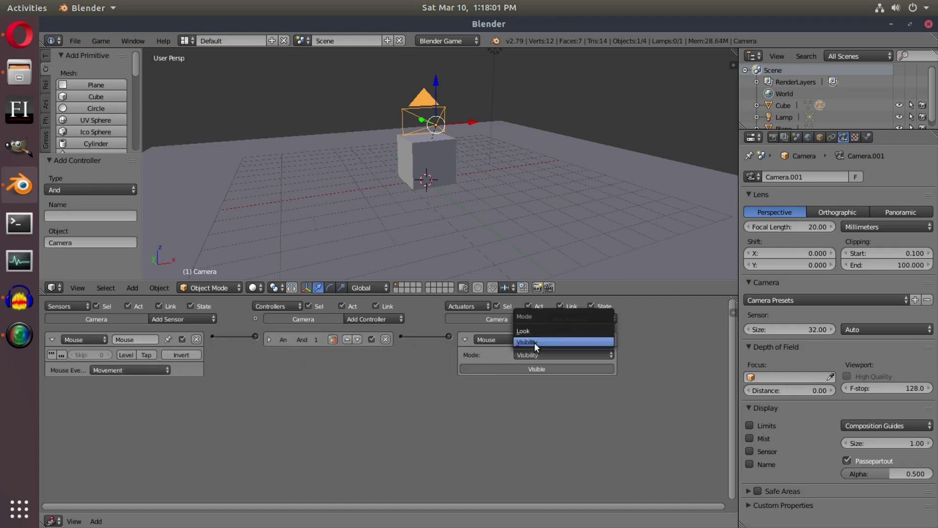
click(535, 332)
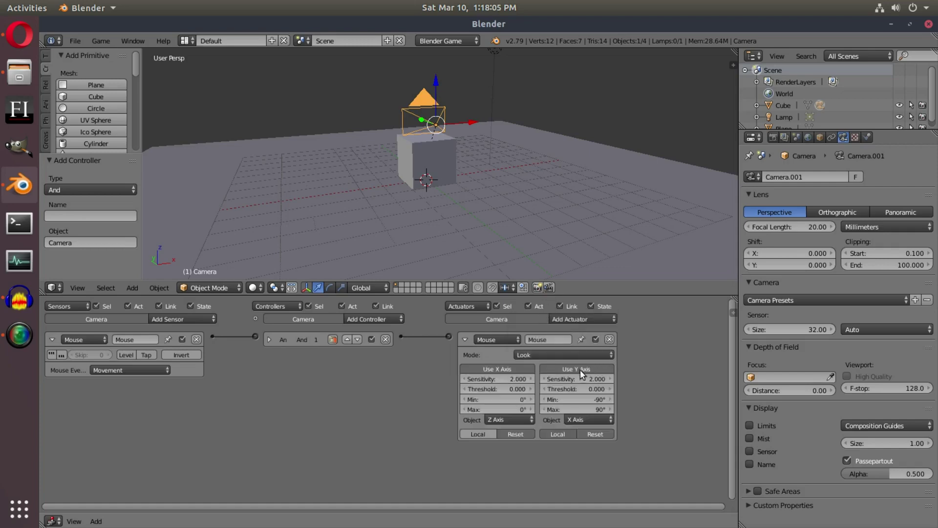
click(512, 369)
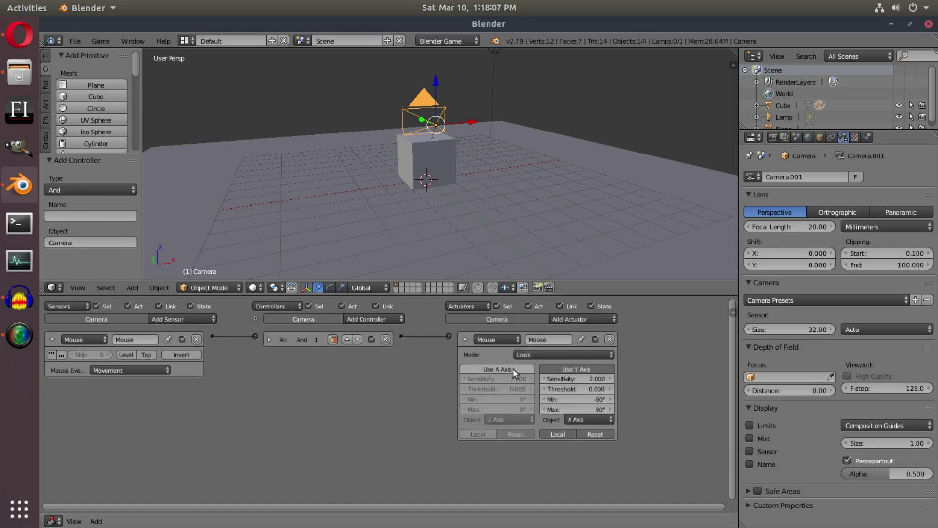
Try rotating the camera about the global Y axis, cancelling the rotation each time.
scroll(510, 101, up, 3)
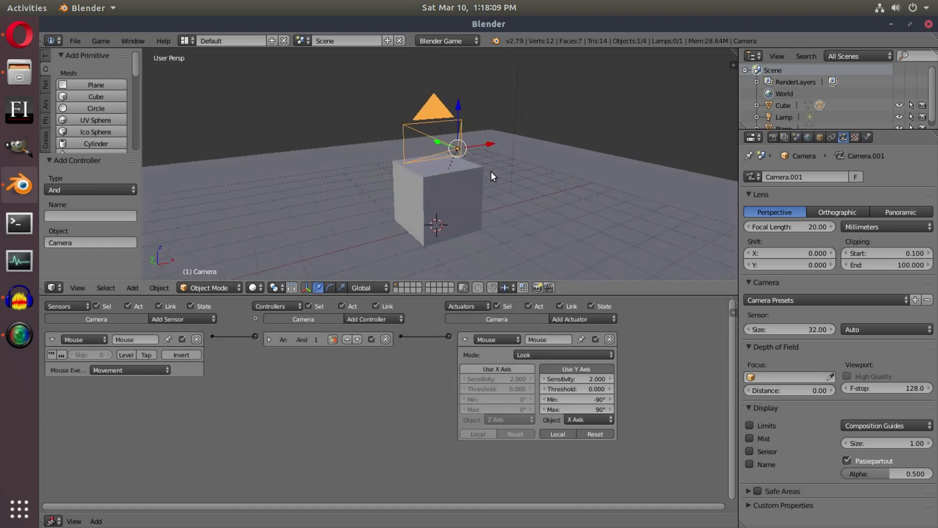
middle_drag(467, 184, 515, 187)
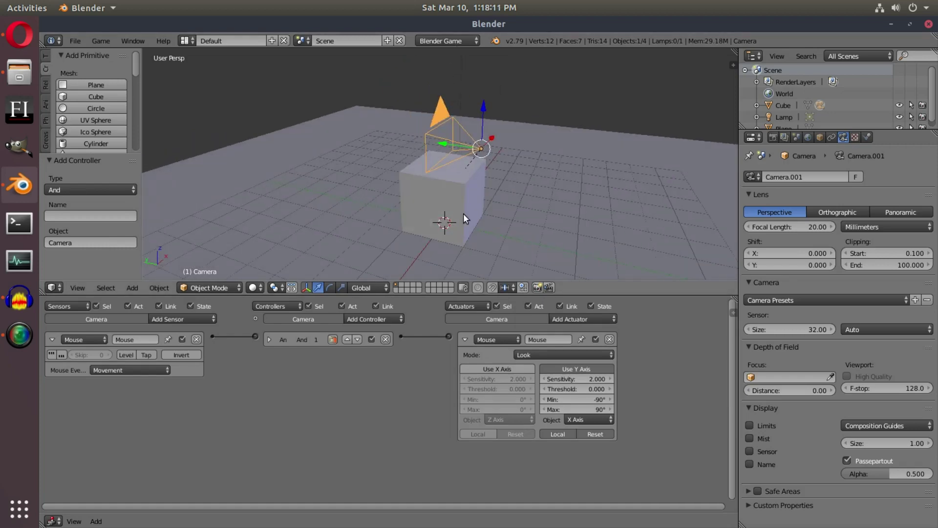
key(r)
key(x)
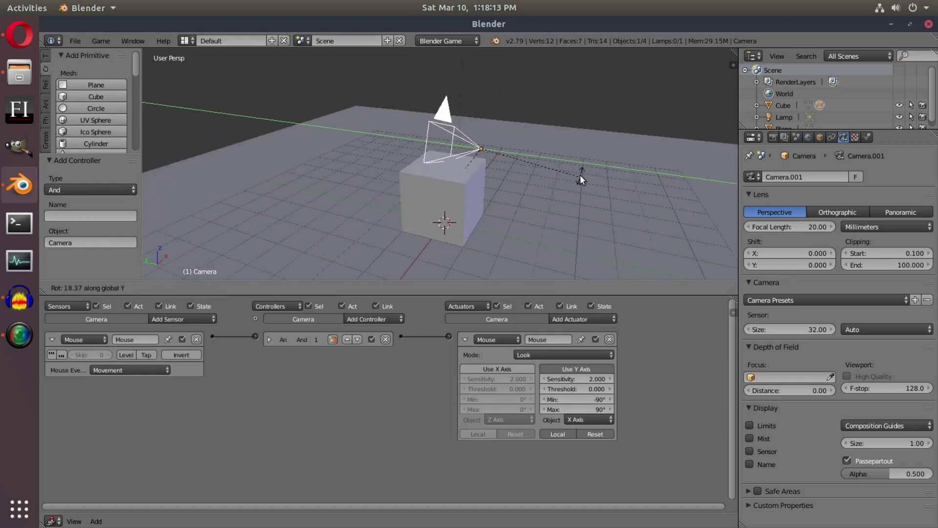
right_click(580, 174)
middle_drag(579, 175, 581, 139)
key(r)
key(y)
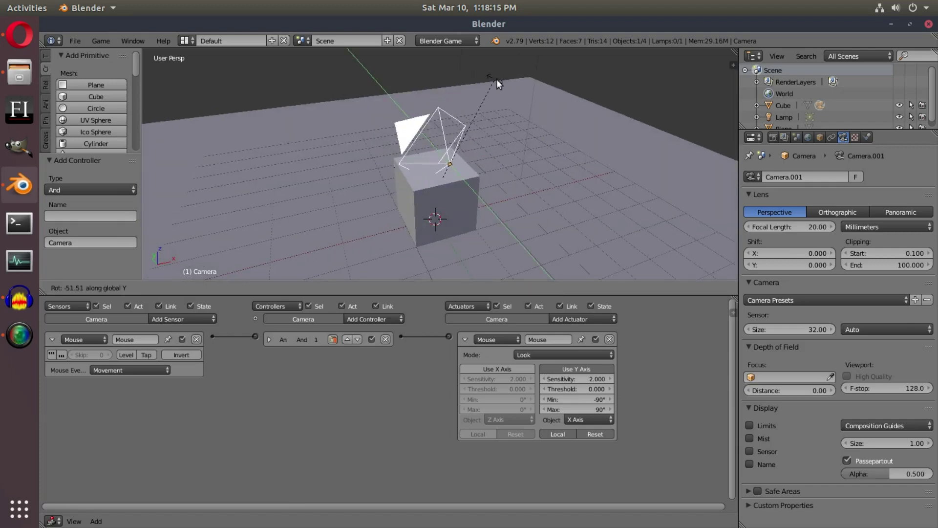
right_click(472, 160)
Try rotating the camera about the global X axis, cancel the rotation and select the cube.
right_click(449, 178)
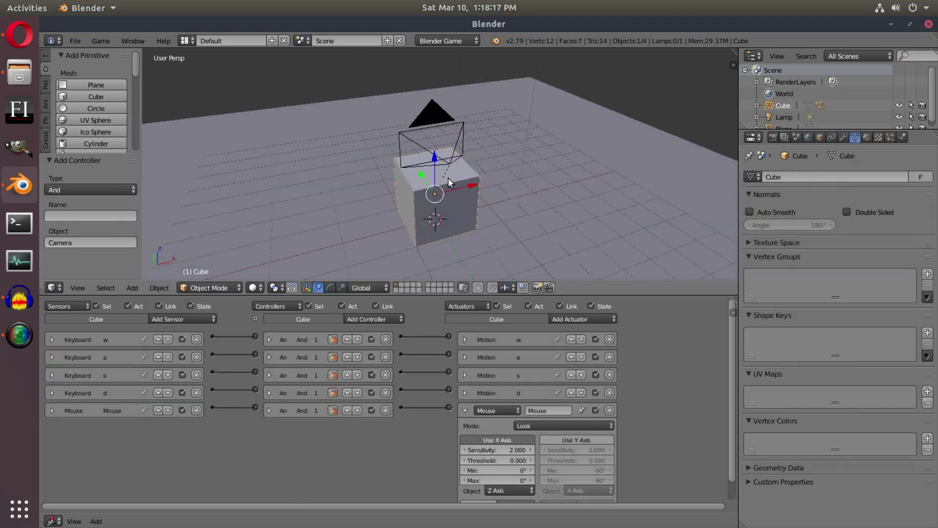
right_click(444, 160)
right_click(434, 122)
key(r)
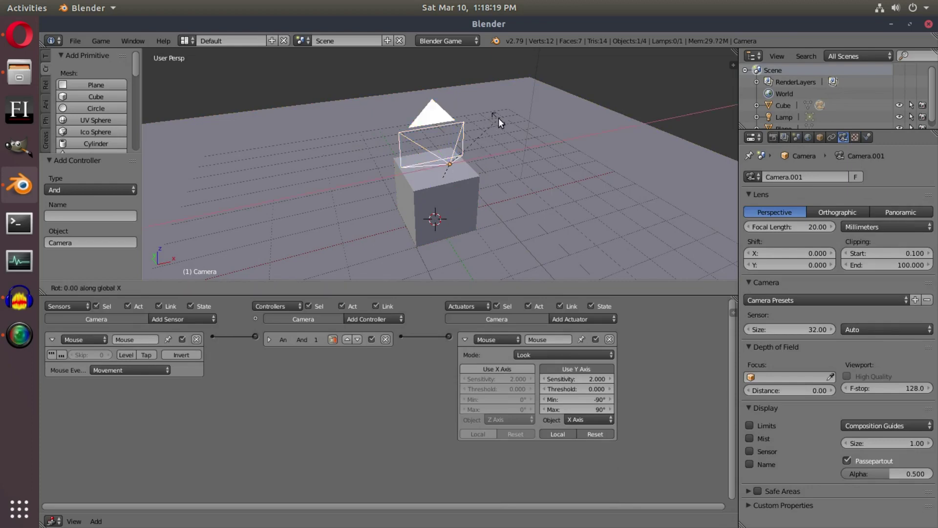
right_click(419, 212)
right_click(420, 213)
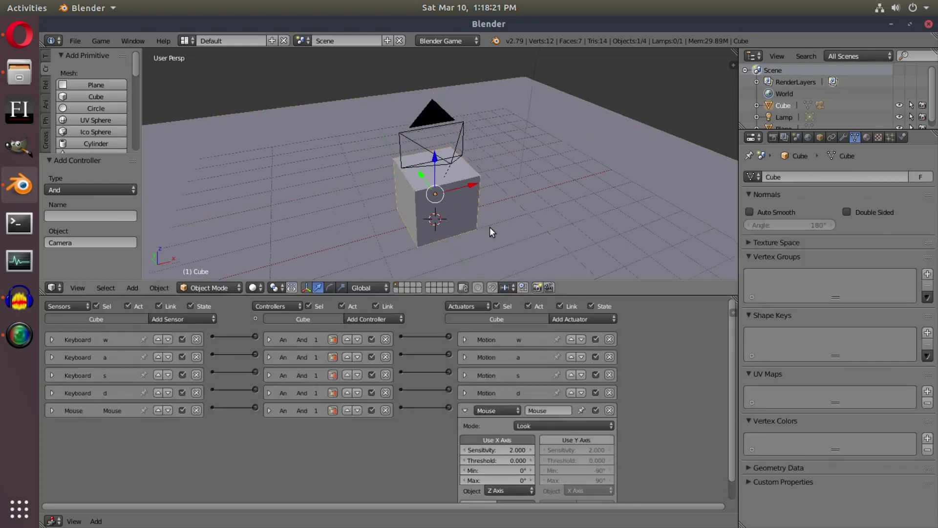
Select the camera and collapse its Mouse actuator and Mouse sensor bricks.
middle_drag(490, 227, 514, 209)
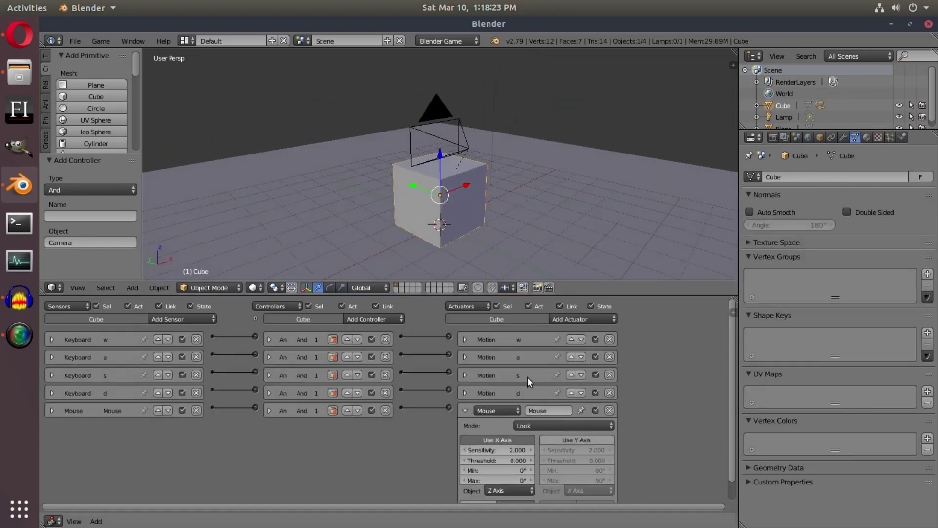
right_click(439, 114)
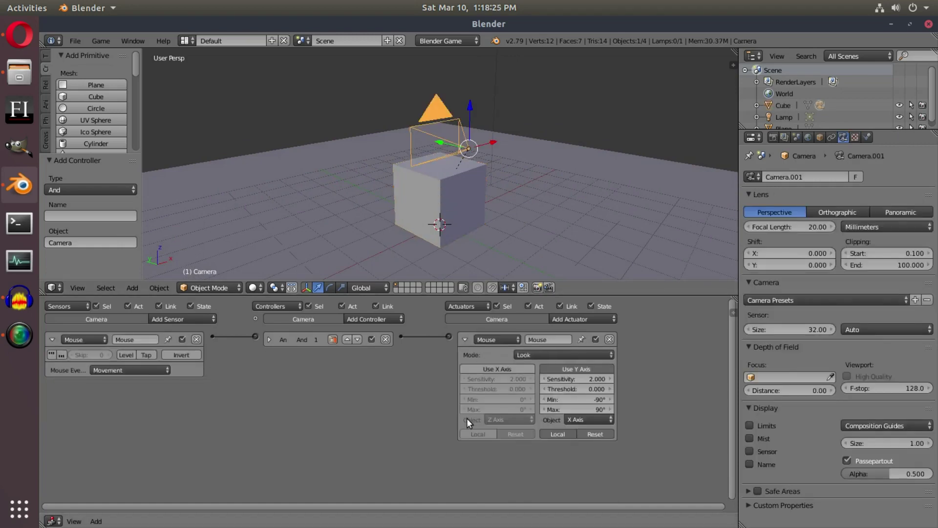
click(465, 339)
click(52, 339)
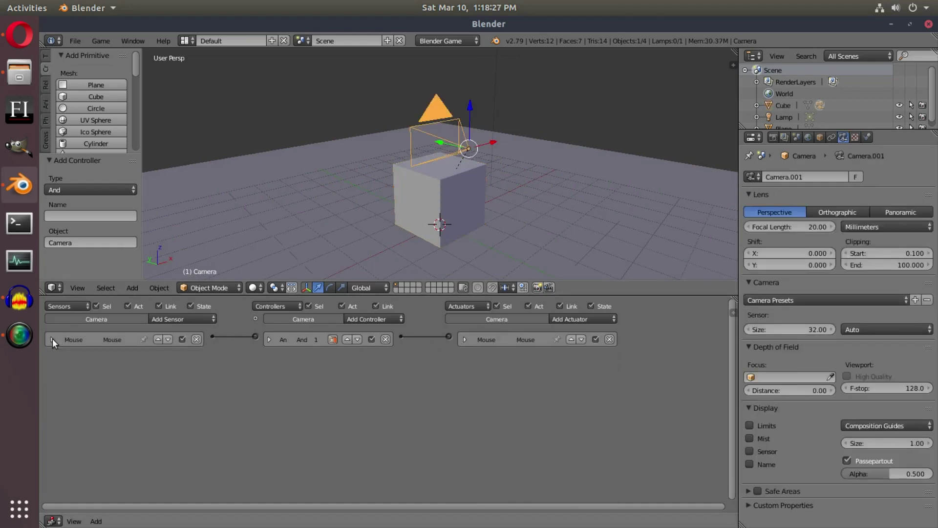
Test-run the game from the perspective view and stop it.
middle_drag(451, 148, 466, 172)
key(p)
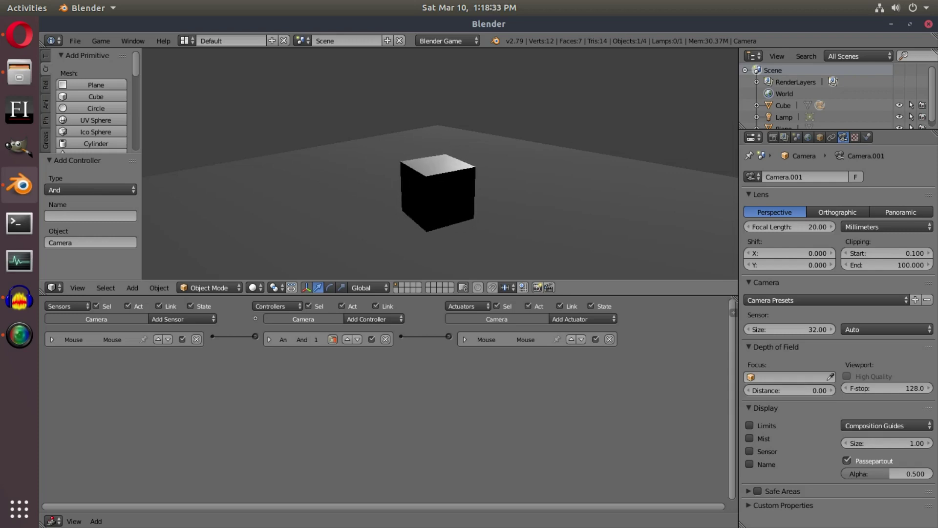
key(Escape)
Switch to the camera view, enlarge the 3D viewport, and test the mouse look by running the game engine and stopping it.
key(KP_0)
scroll(450, 170, up, 1)
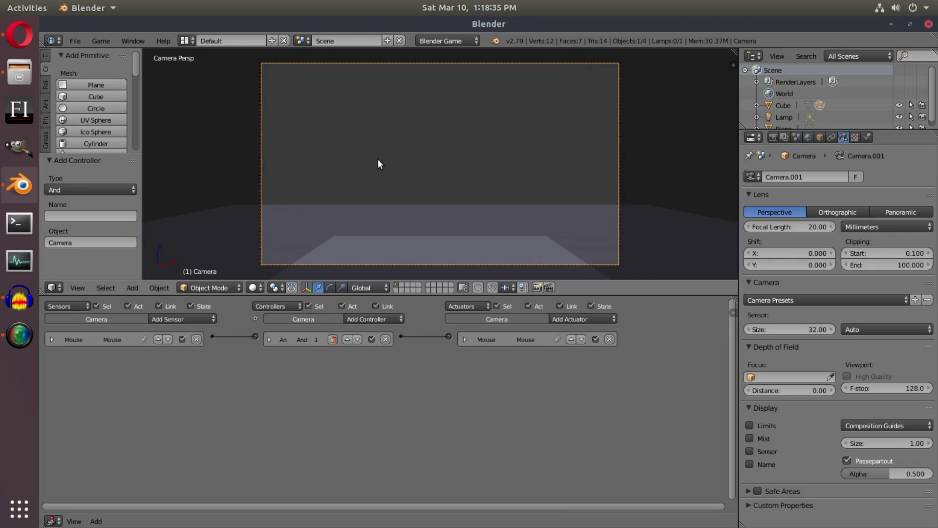
drag(295, 295, 295, 324)
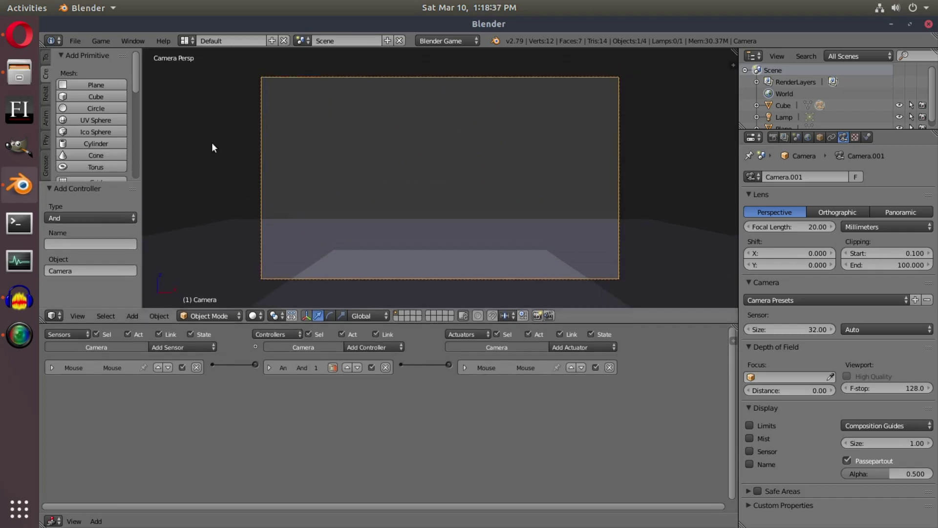
click(101, 40)
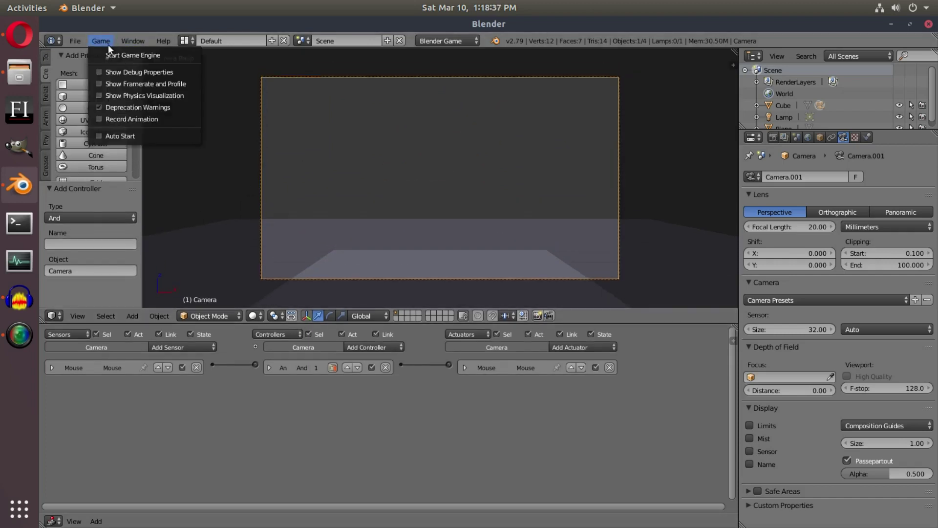
click(116, 56)
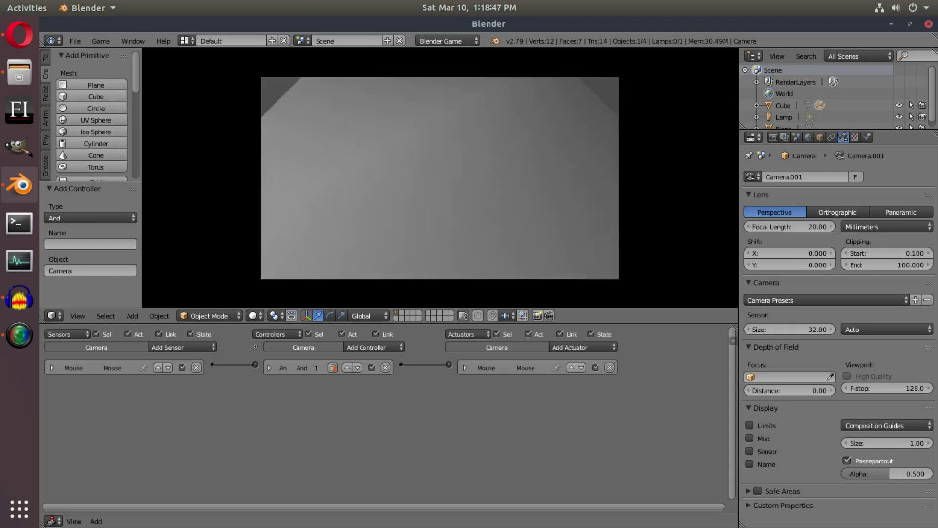
key(Escape)
Select the cube and delete its Mouse sensor, the connected And controller and its Mouse actuator.
mouse_move(444, 216)
middle_down()
mouse_move(404, 224)
mouse_move(465, 241)
mouse_move(449, 234)
middle_up()
scroll(405, 225, down, 5)
right_click(465, 242)
right_click(428, 107)
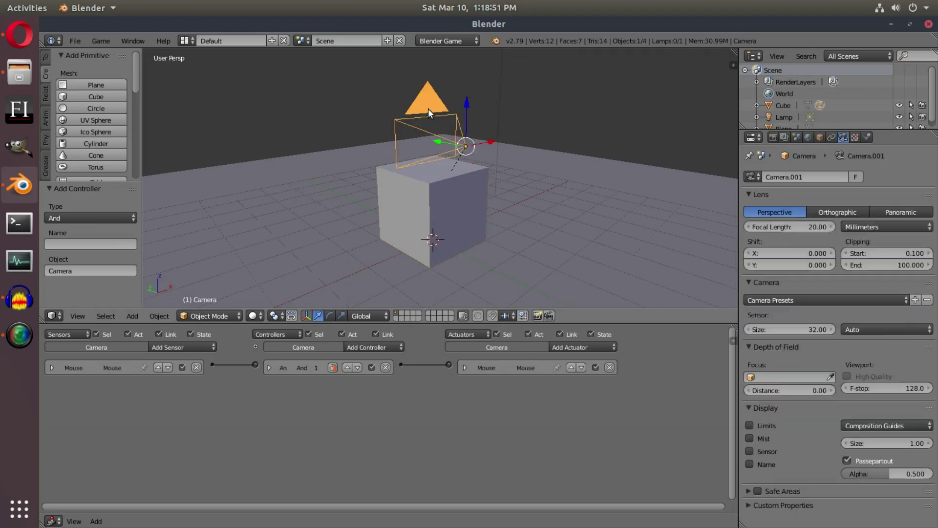
key(ctrl+z)
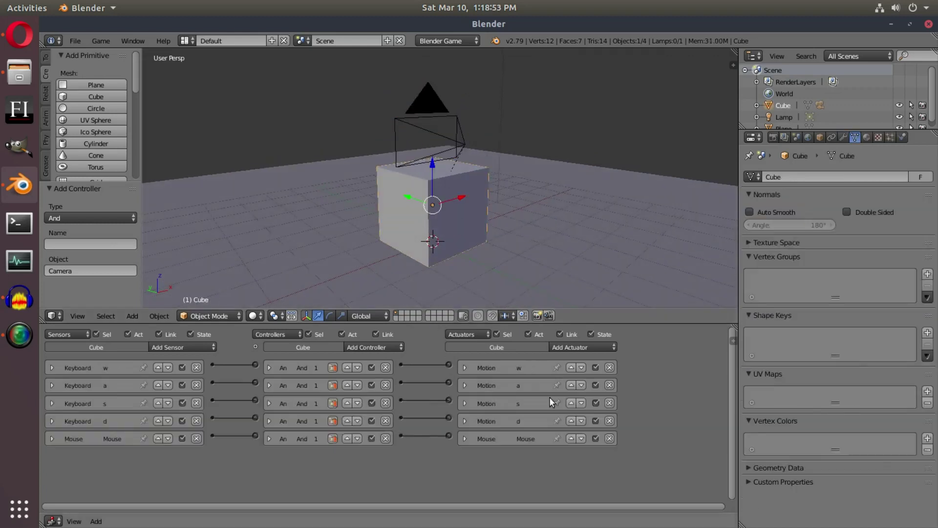
click(197, 438)
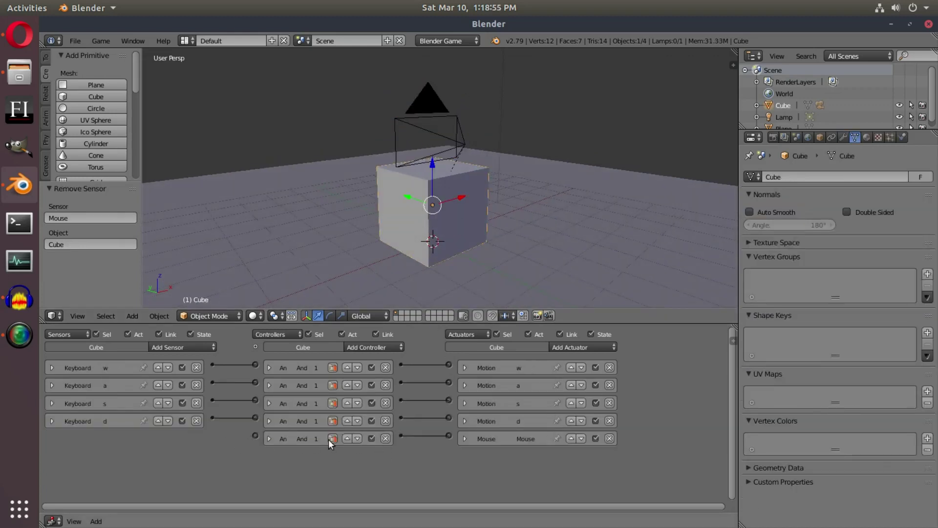
click(385, 438)
click(609, 439)
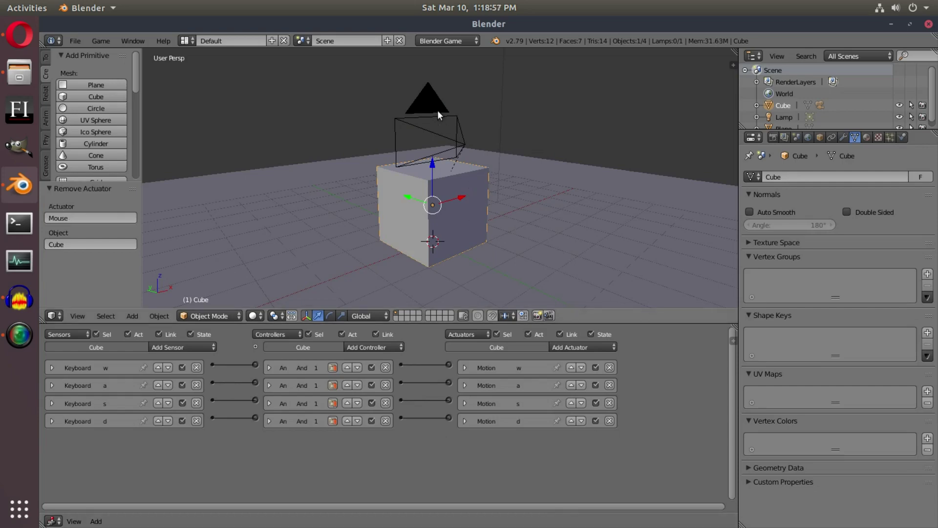
Select the camera, add a second Mouse sensor to it and remove that sensor again.
right_click(429, 122)
click(198, 348)
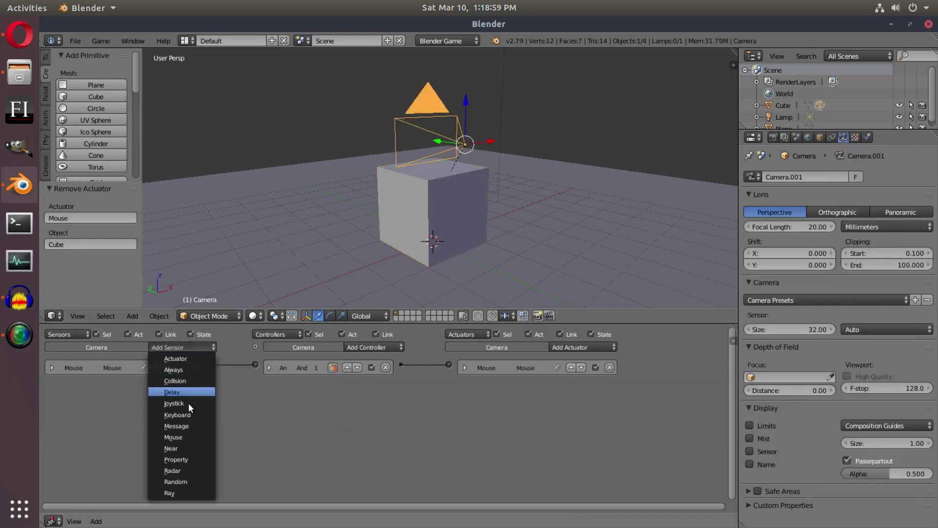
click(189, 436)
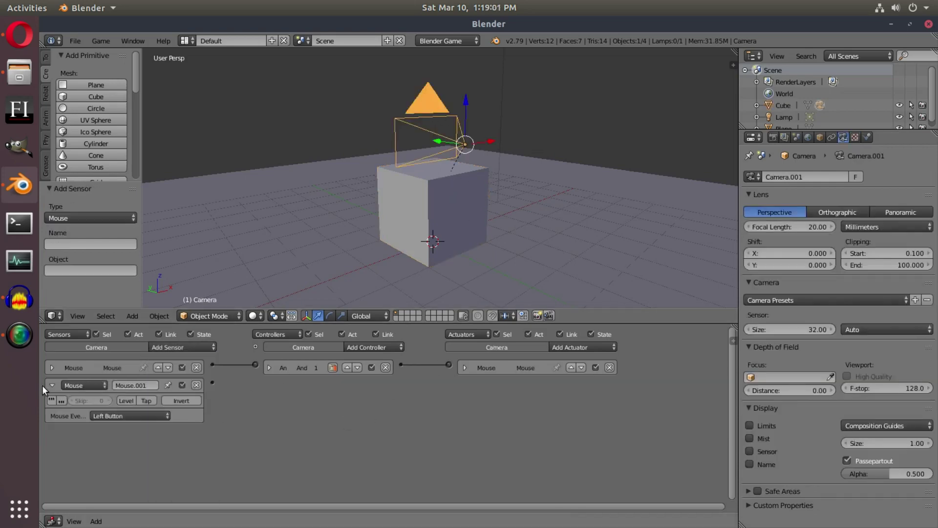
click(580, 346)
click(197, 385)
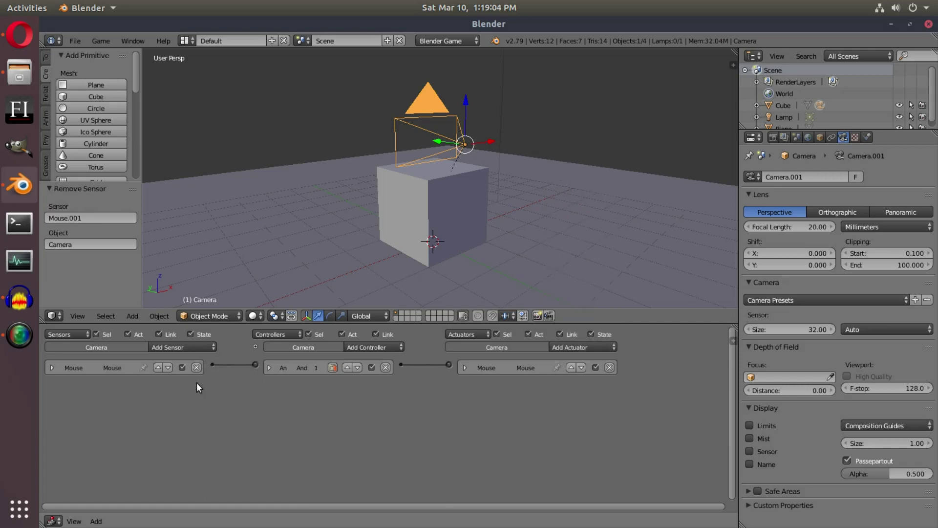
Turn on Use X Axis in the camera's Mouse actuator and test-run the game from the camera view.
click(466, 368)
middle_drag(443, 155, 426, 151)
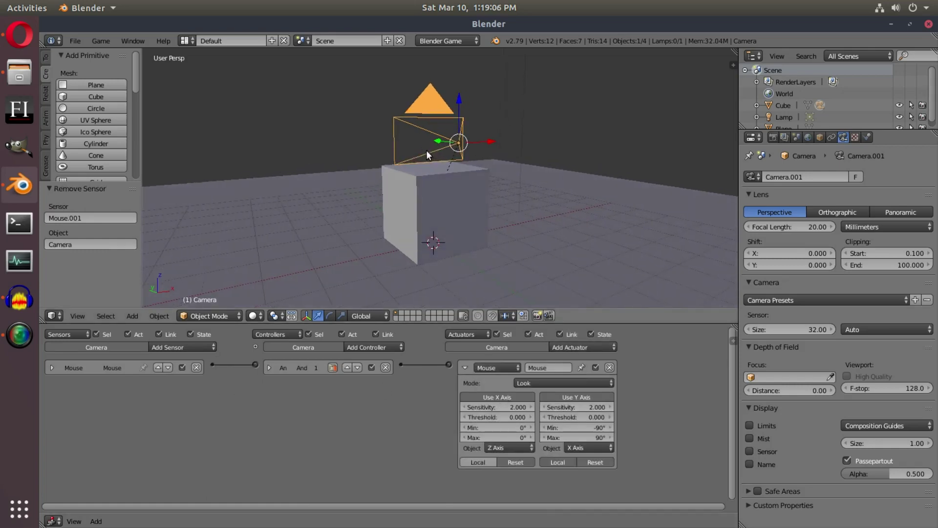
key(KP_0)
click(101, 41)
click(110, 52)
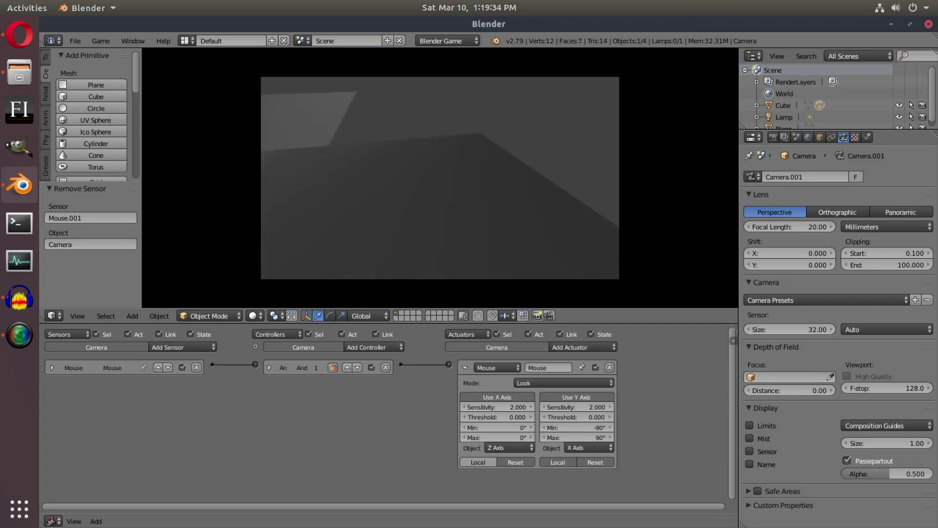
key(Escape)
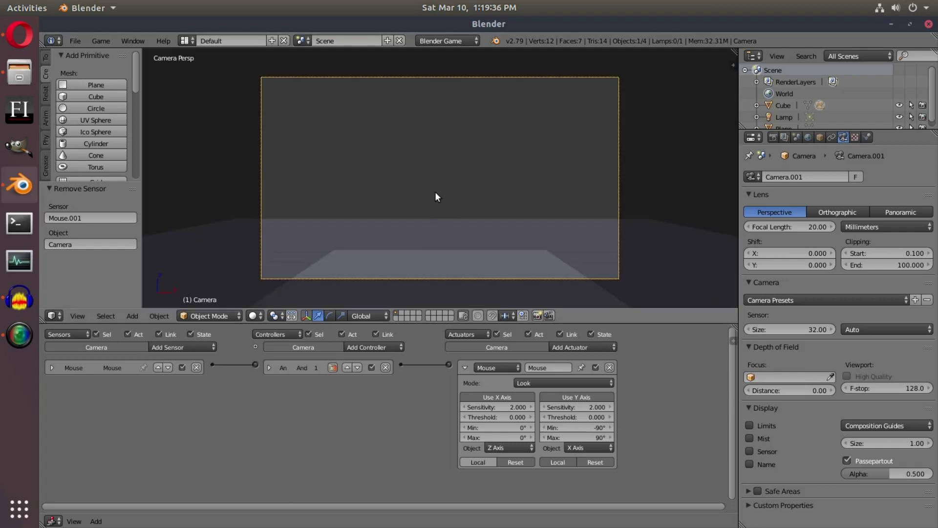
Return to the perspective view, select the camera and turn off Use X Axis in its Mouse actuator.
middle_drag(451, 204, 441, 228)
scroll(441, 235, down, 4)
right_click(440, 239)
scroll(441, 225, down, 2)
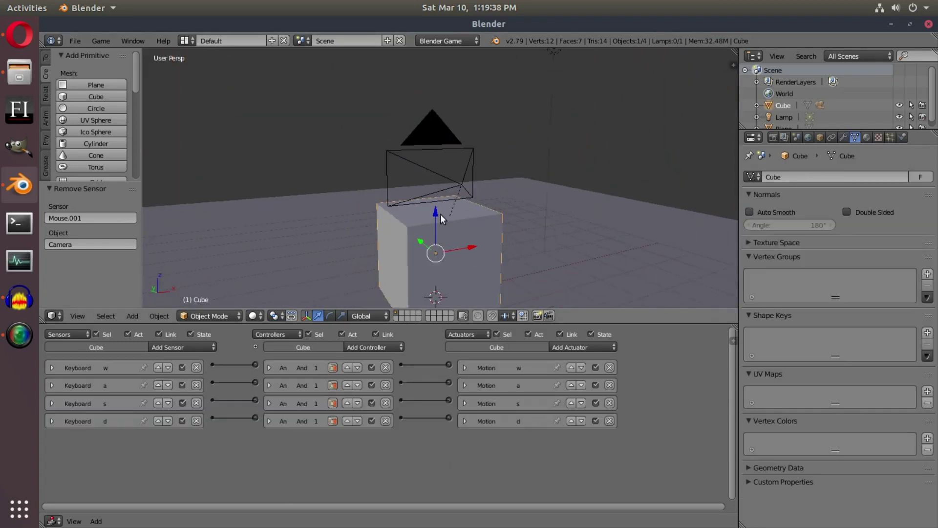
right_click(453, 179)
right_click(453, 181)
click(489, 396)
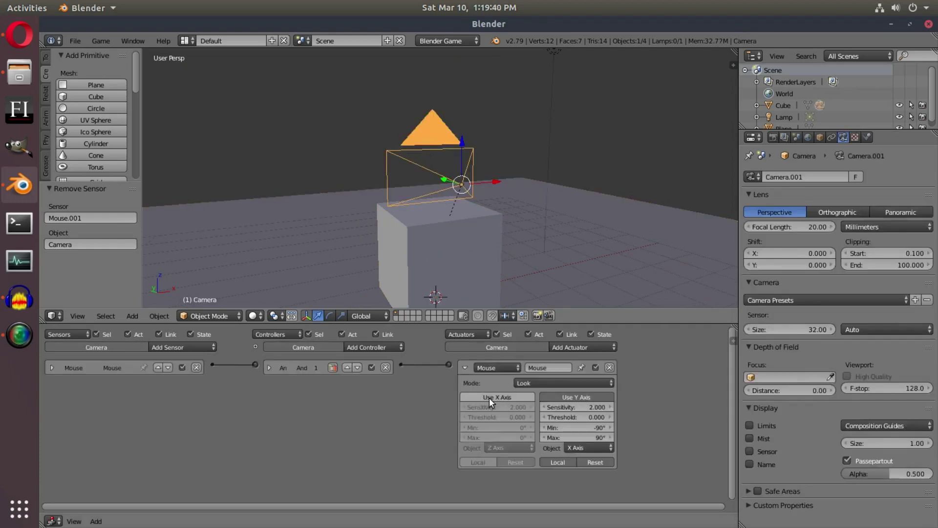
Select the cube and undo the recent changes back to before its Mouse logic bricks were deleted.
right_click(447, 227)
click(202, 348)
key(ctrl+z)
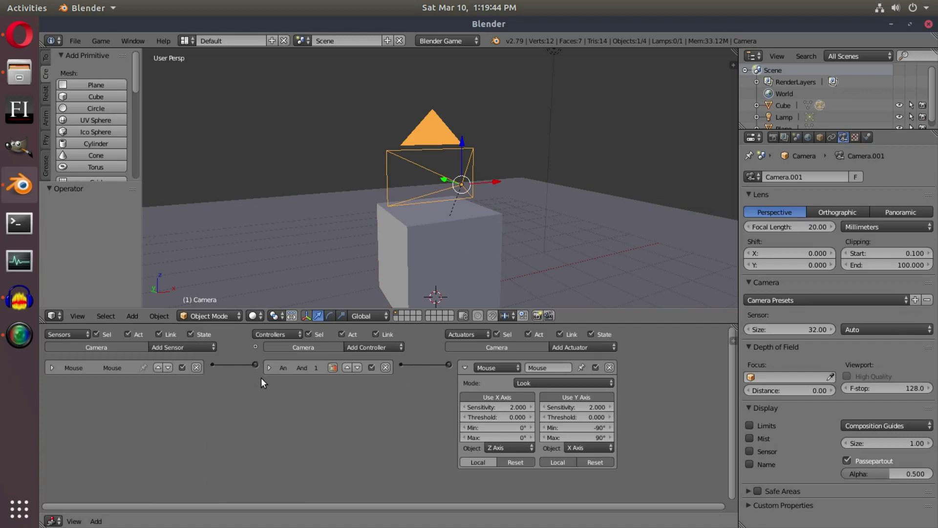
right_click(426, 239)
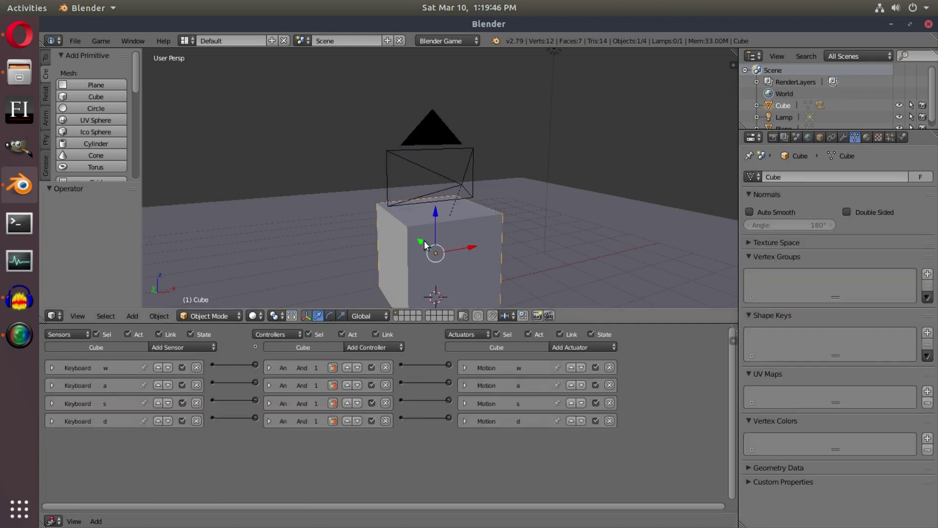
key(ctrl+z)
key(ctrl+z)
key(ctrl+z)
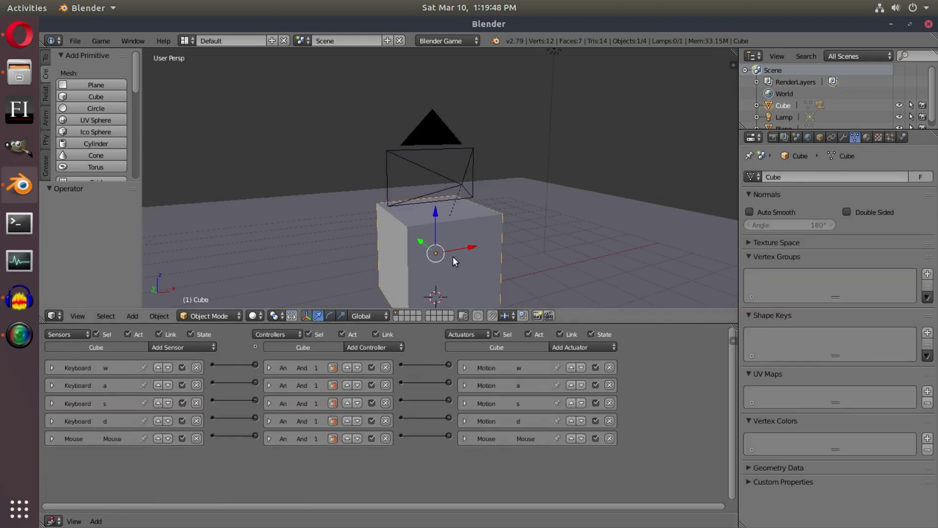
Run the game from the camera view to test the combined cube and camera mouse look, and stop it.
key(KP_0)
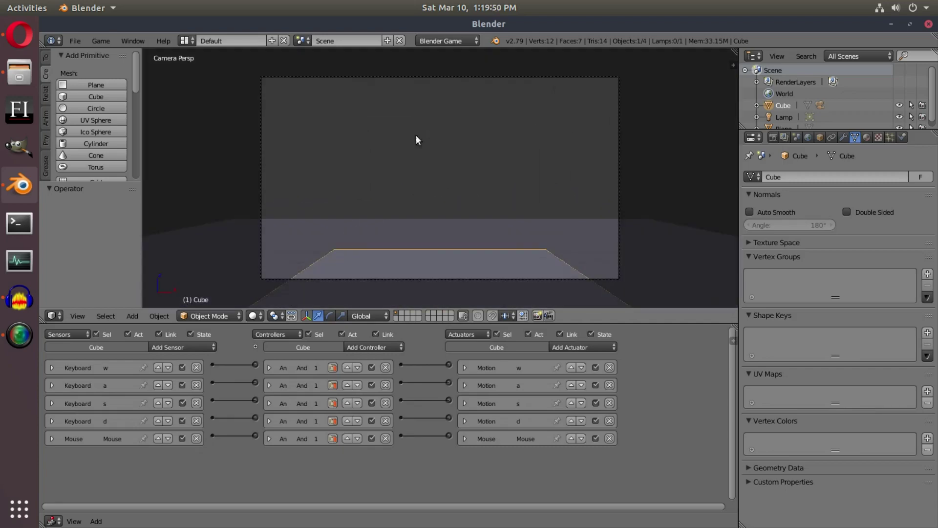
click(100, 41)
click(118, 51)
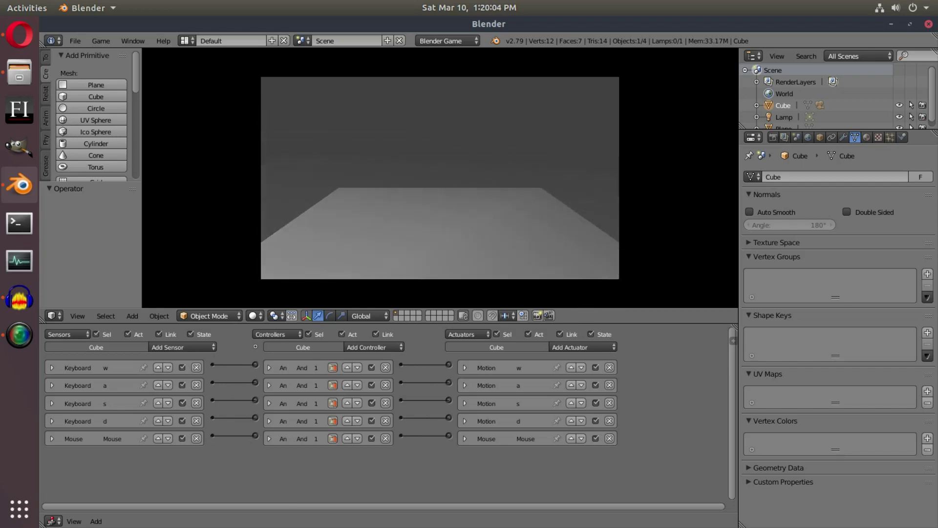
key(Escape)
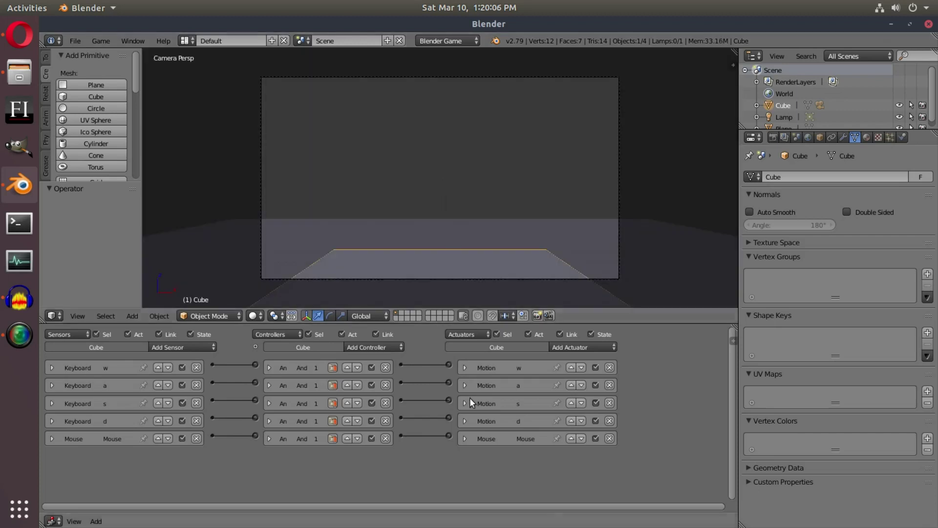
Expand the cube's Mouse actuator and set its X-axis sensitivity to 1.7.
click(463, 438)
scroll(488, 430, down, 2)
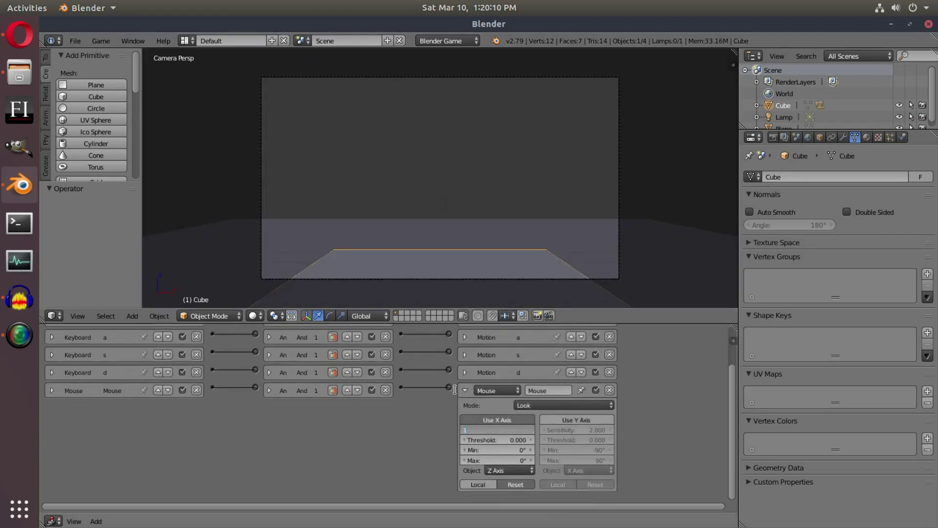
key(Return)
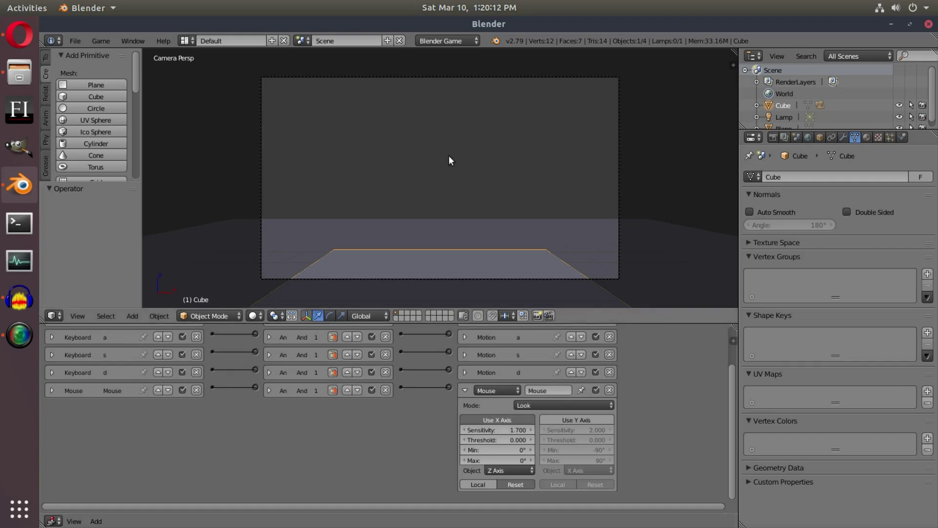
Select the camera, expand its Mouse actuator and set the Y-axis sensitivity to 1.7.
right_click(457, 78)
scroll(377, 369, up, 5)
scroll(376, 367, down, 3)
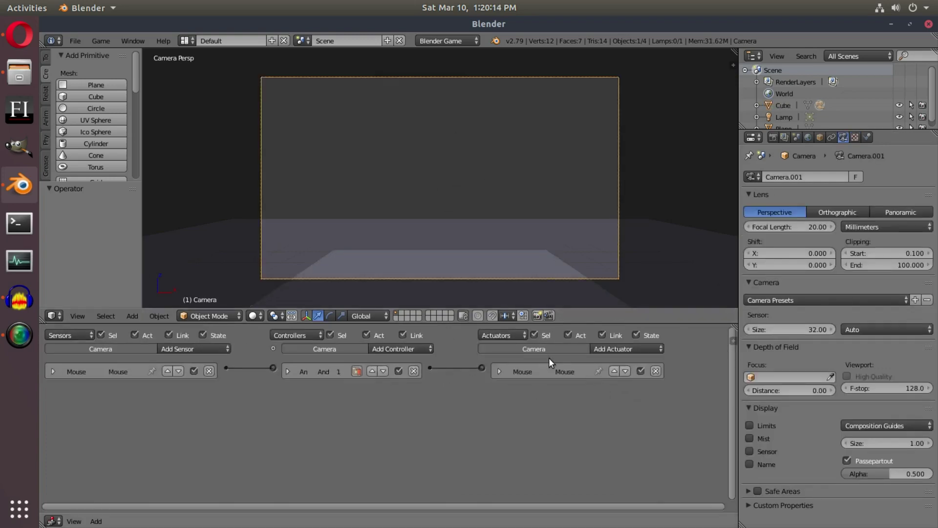
click(498, 371)
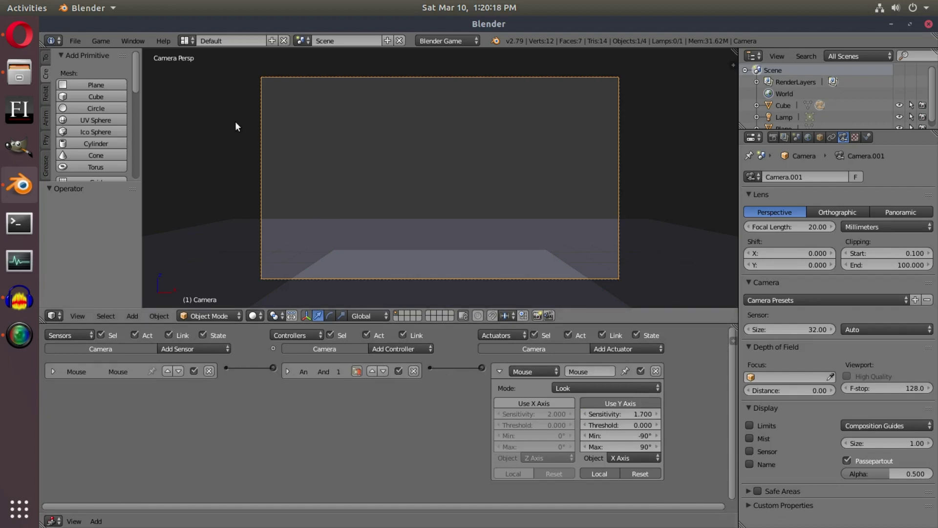
Test-run the game with the 1.7 mouse sensitivity and stop it.
click(94, 40)
click(112, 51)
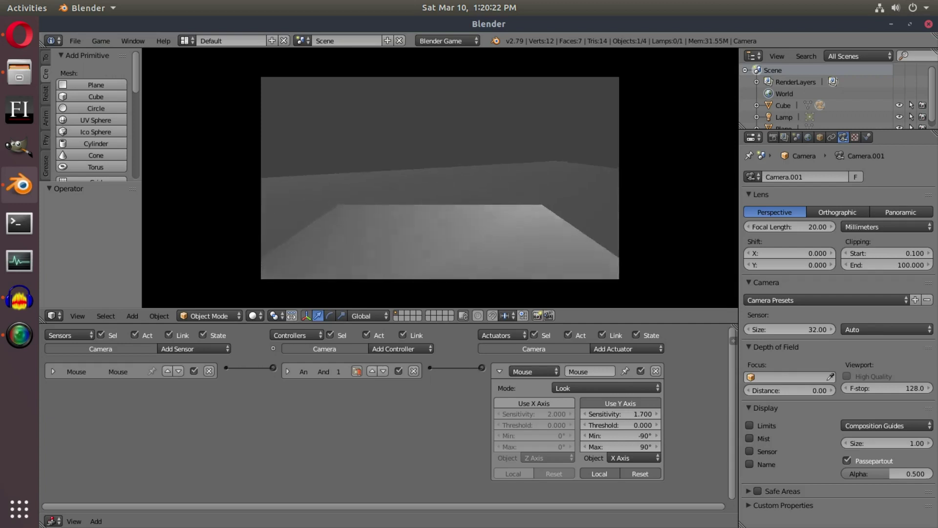
key(Escape)
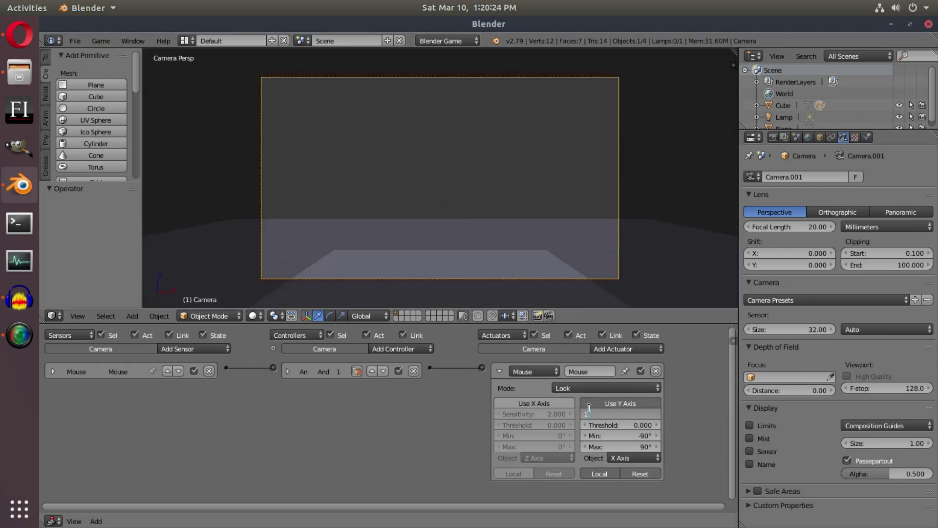
Set the Y-axis sensitivity of the camera's Mouse actuator and the X-axis sensitivity of the cube's Mouse actuator to 1.5.
text(1.5)
key(Return)
right_click(499, 287)
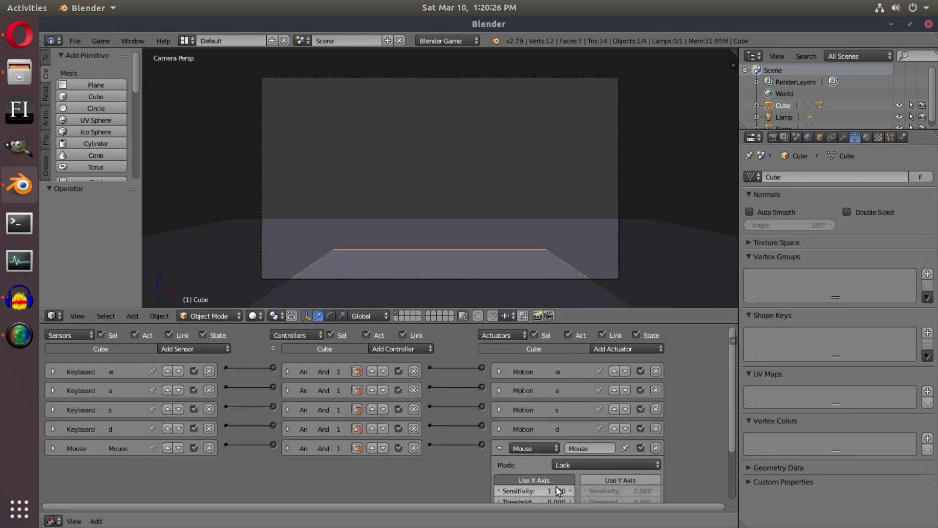
key(Return)
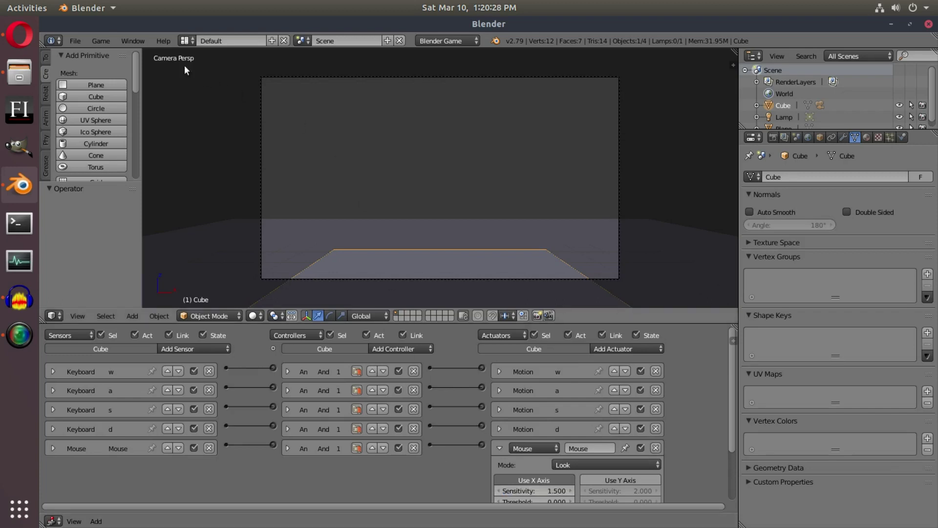
Start the game engine to test the mouse look with the 1.5 sensitivity.
click(96, 42)
click(100, 53)
mouse_move(440, 178)
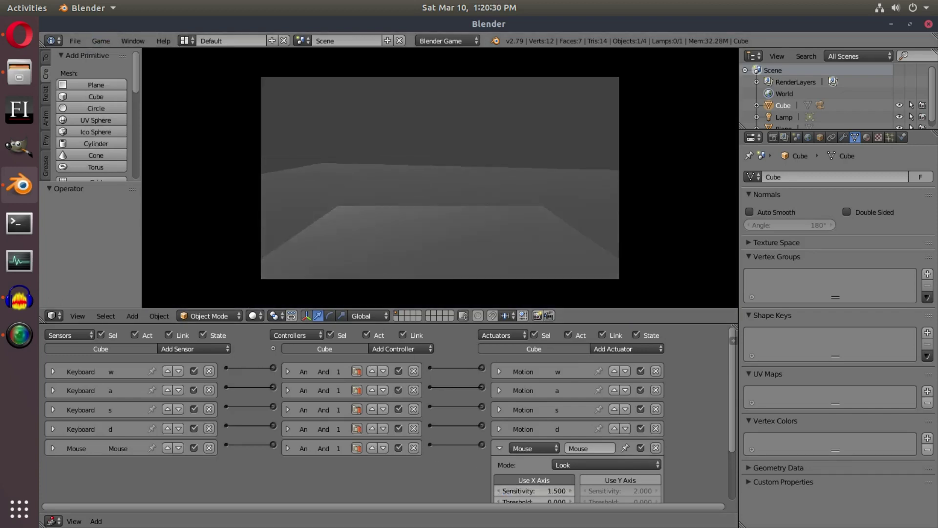